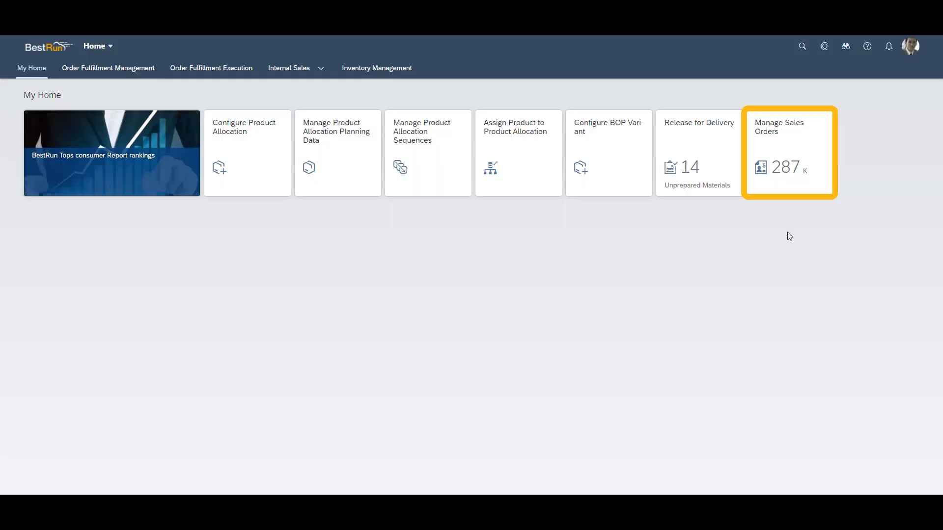
Step: In Manage Sales Orders, open sales order 285273 for YourCycleShop
{"action": "left_click", "coordinate": [788, 169]}
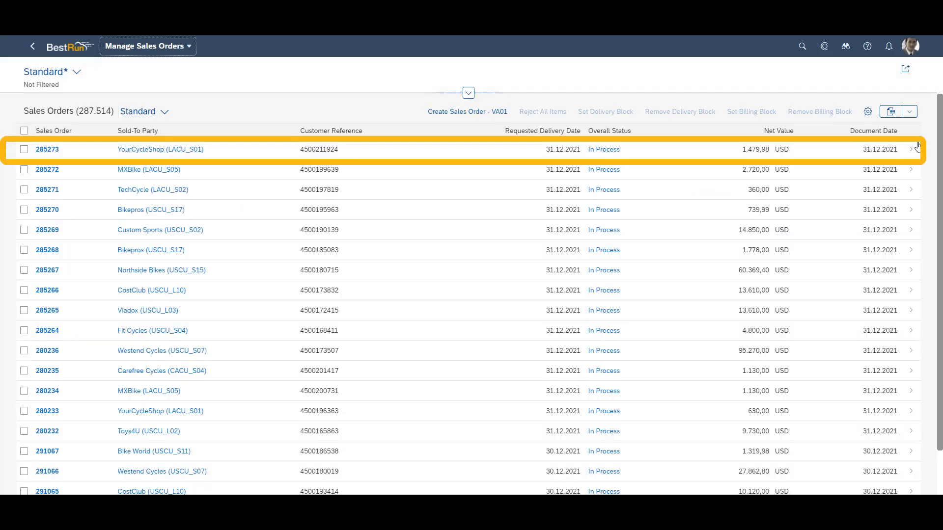
{"action": "left_click", "coordinate": [911, 151]}
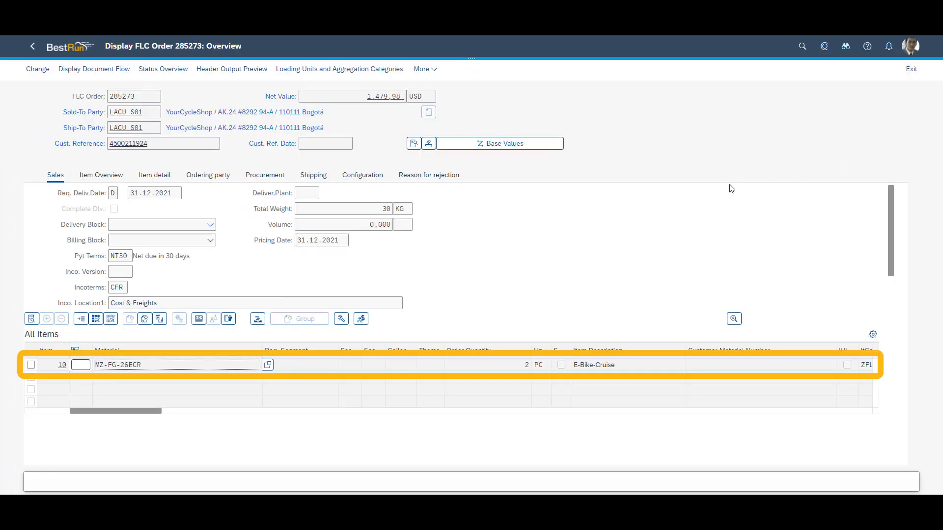
Step: In item 10's shipping details, check the Delivery Priority options
{"action": "left_click", "coordinate": [32, 366]}
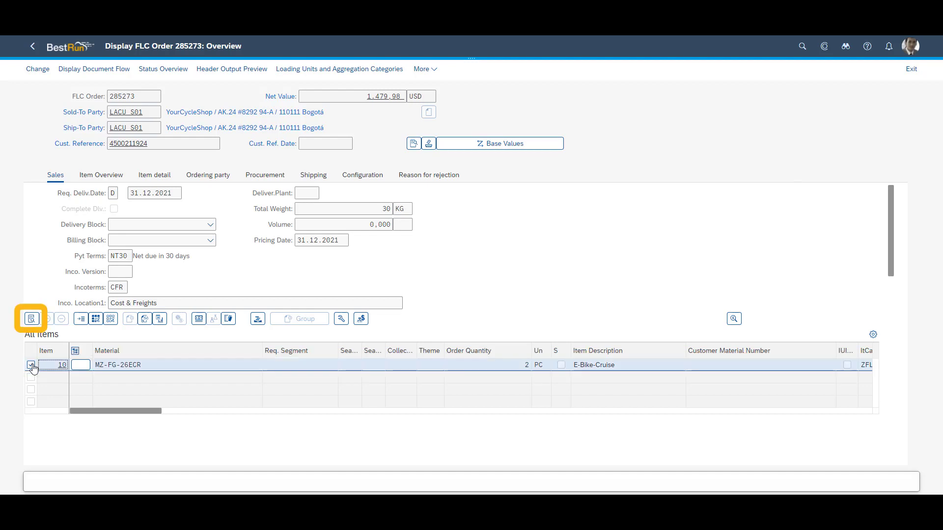
{"action": "left_click", "coordinate": [31, 322]}
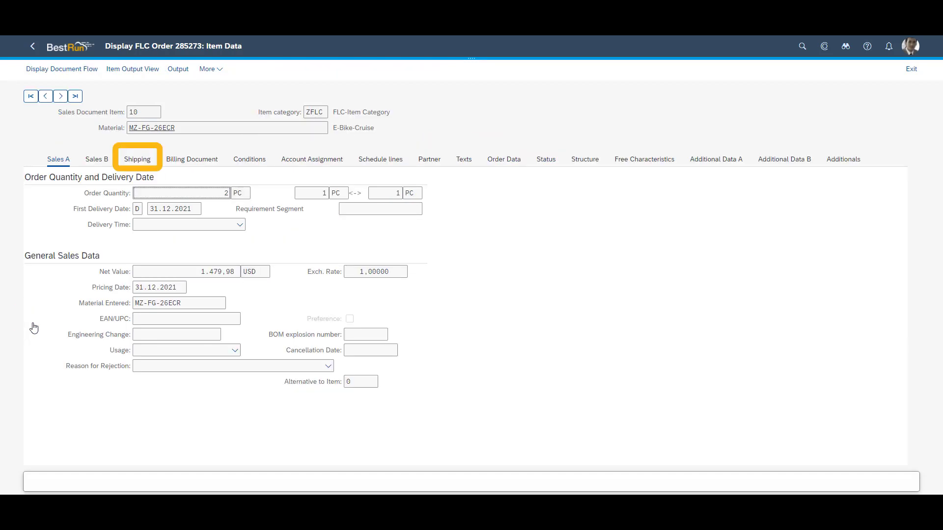
{"action": "left_click", "coordinate": [133, 160]}
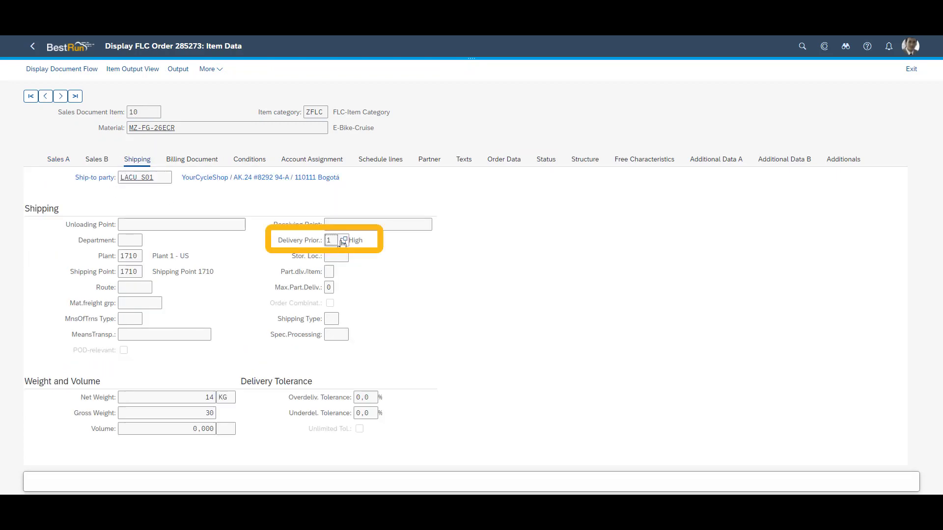
{"action": "left_click", "coordinate": [344, 240]}
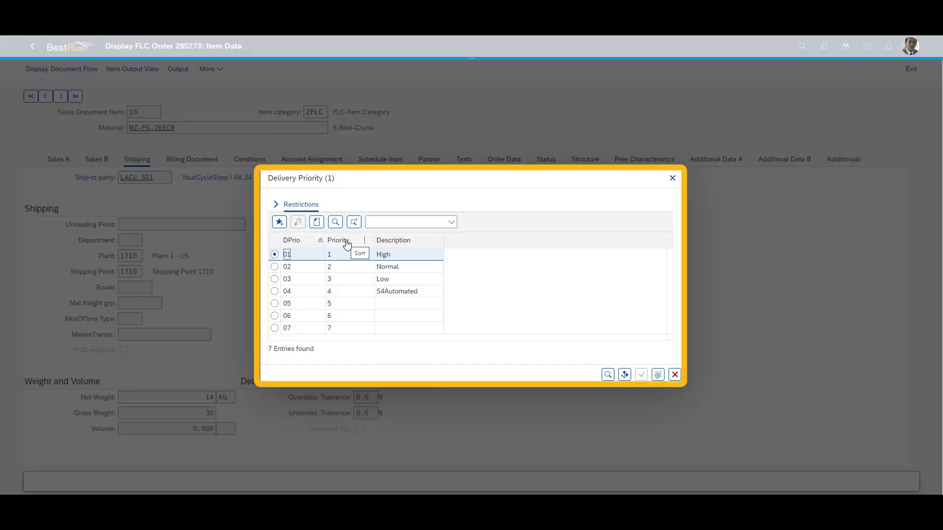
{"action": "left_click", "coordinate": [674, 375]}
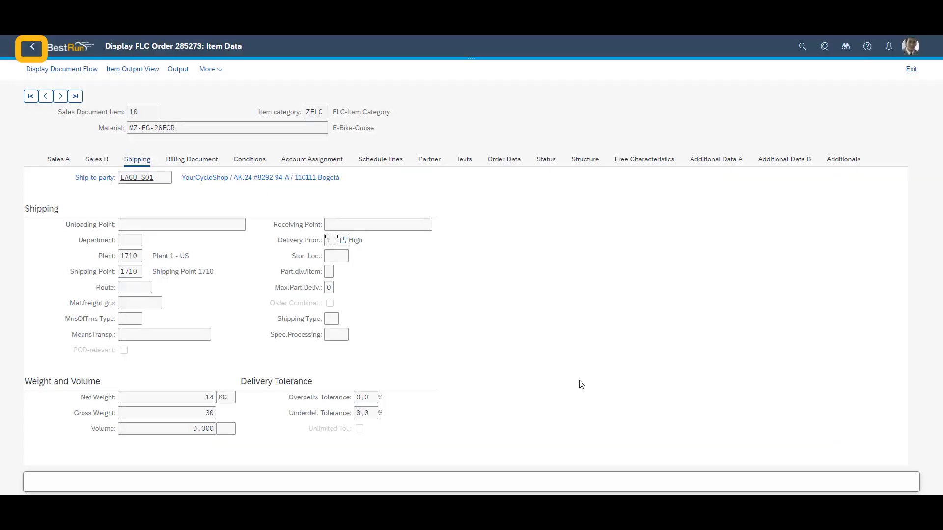
Step: Back on the order, confirm High priority in the Procurement tab's D column
{"action": "left_click", "coordinate": [32, 47]}
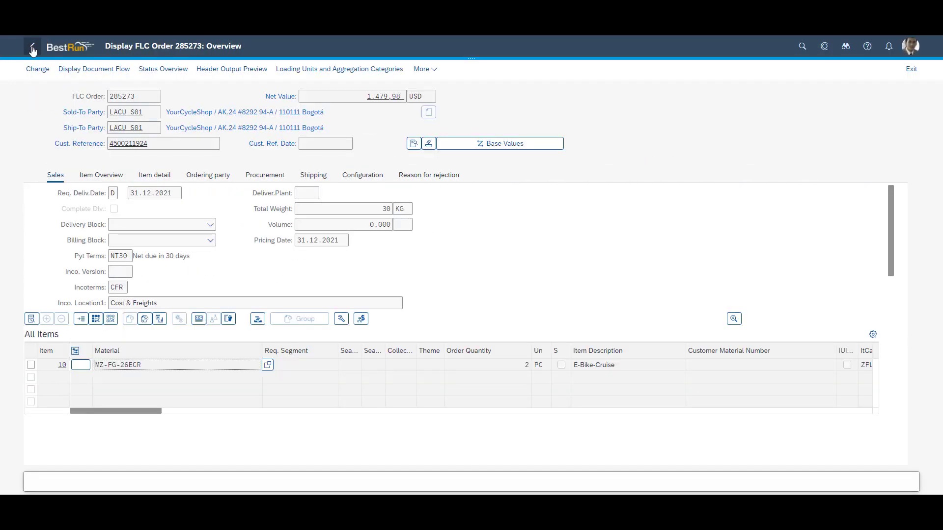
{"action": "left_click", "coordinate": [260, 177]}
{"action": "left_click", "coordinate": [768, 240]}
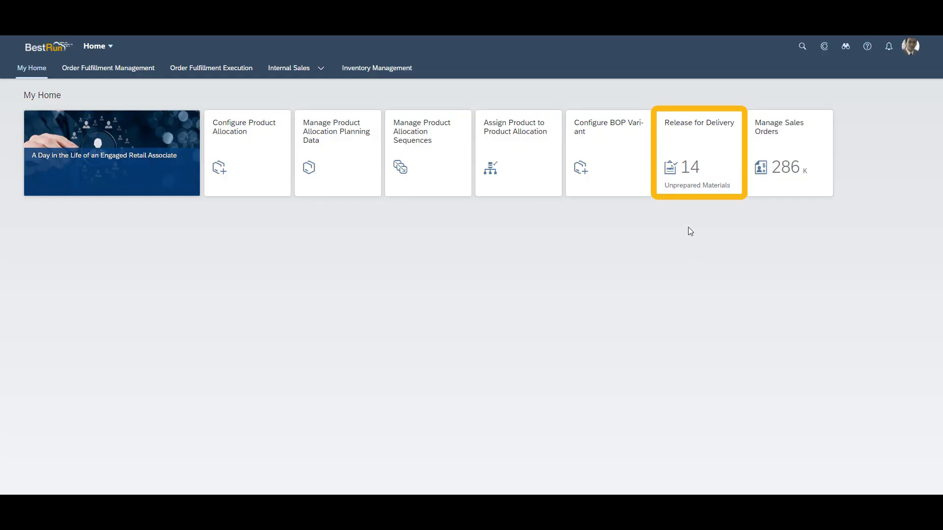
Step: Launch the Release for Delivery app to view the 14 unprepared materials
{"action": "left_click", "coordinate": [703, 138]}
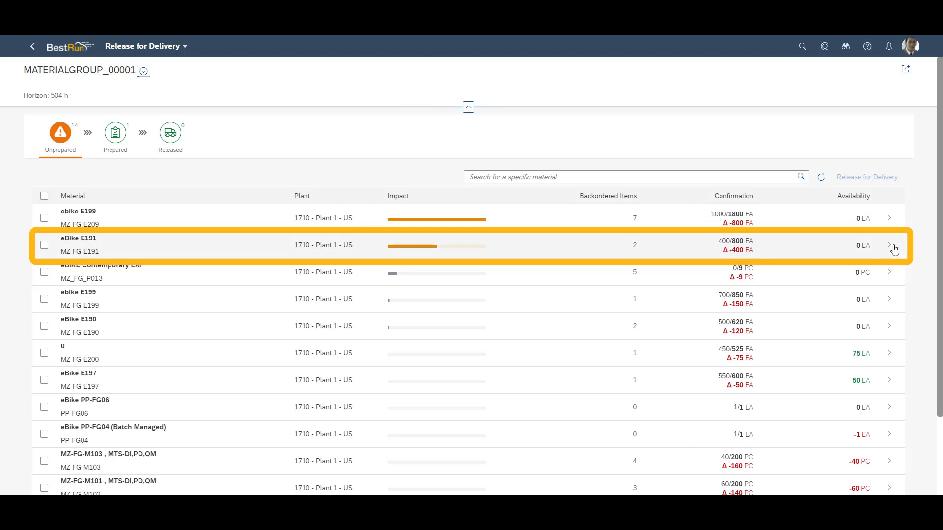
Step: For eBike E191, reject PAN Bikes' confirmation, confirm 300 EA for Race Bikes, and save
{"action": "left_click", "coordinate": [890, 246]}
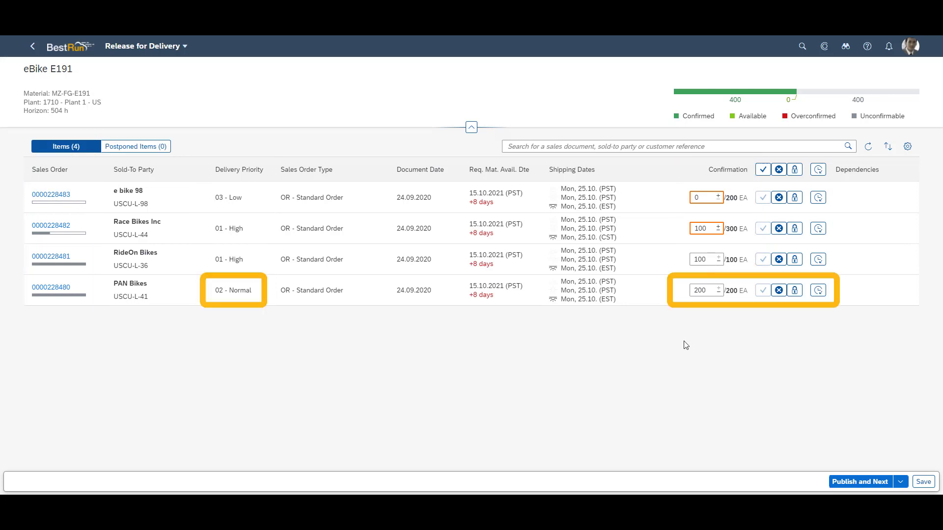
{"action": "left_click", "coordinate": [779, 291]}
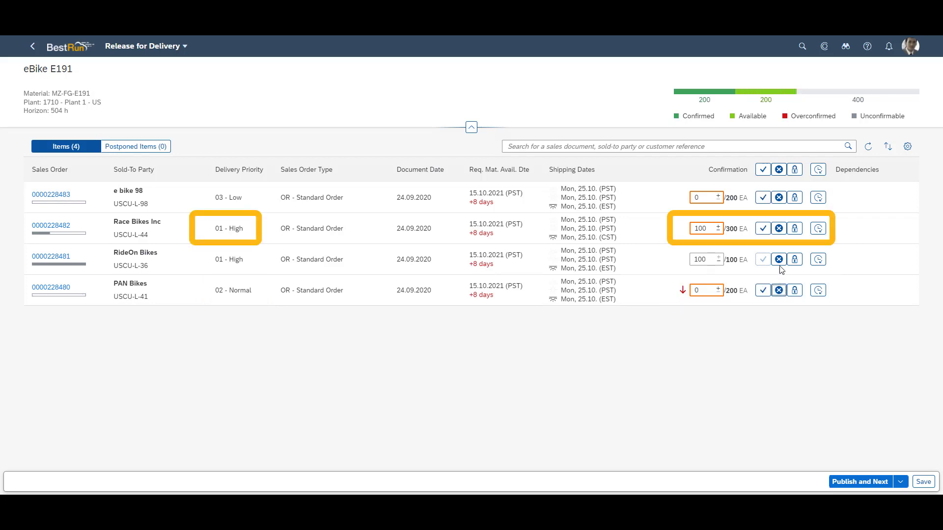
{"action": "left_click", "coordinate": [768, 233]}
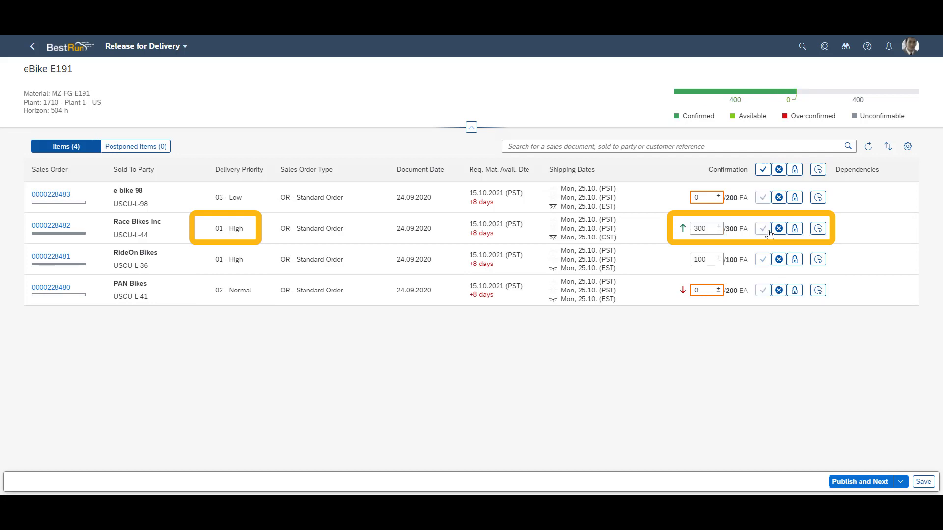
{"action": "left_click", "coordinate": [927, 483]}
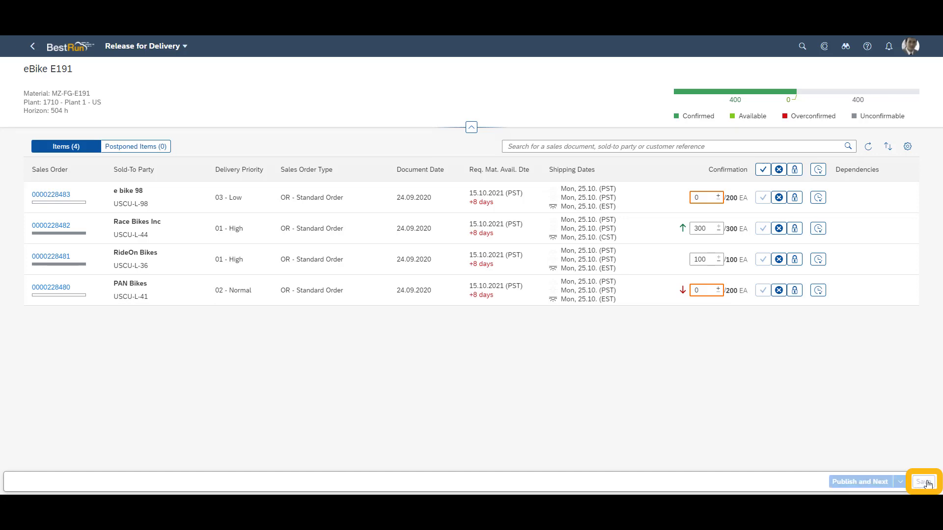